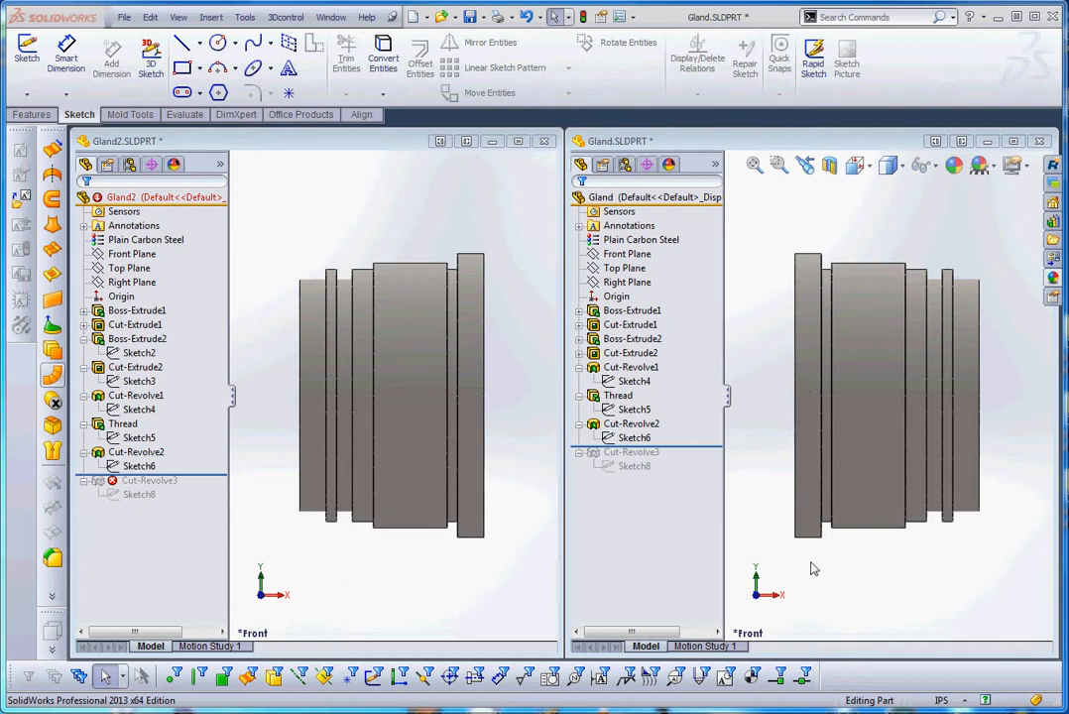
- Roll Gland2 back to Boss-Extrude2 to examine the flange and bore, and restore the rollback bar below Cut-Revolve2
mouse_move(819, 566)
middle_down()
mouse_move(842, 583)
mouse_move(838, 574)
middle_up()
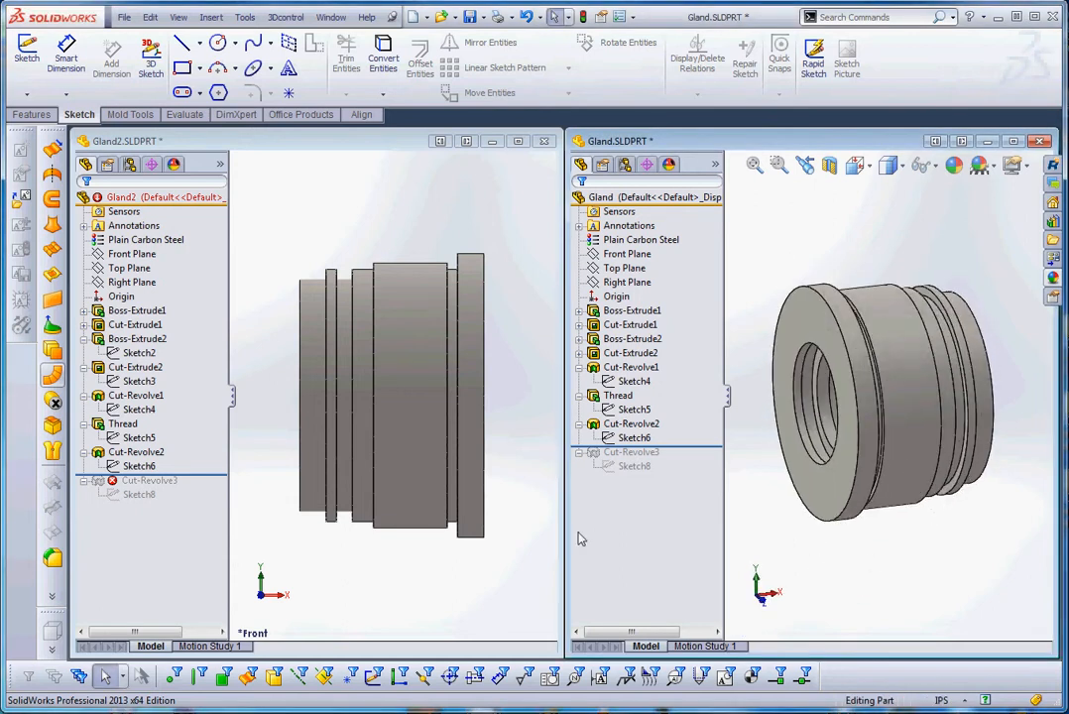
click(466, 577)
middle_drag(521, 569, 501, 549)
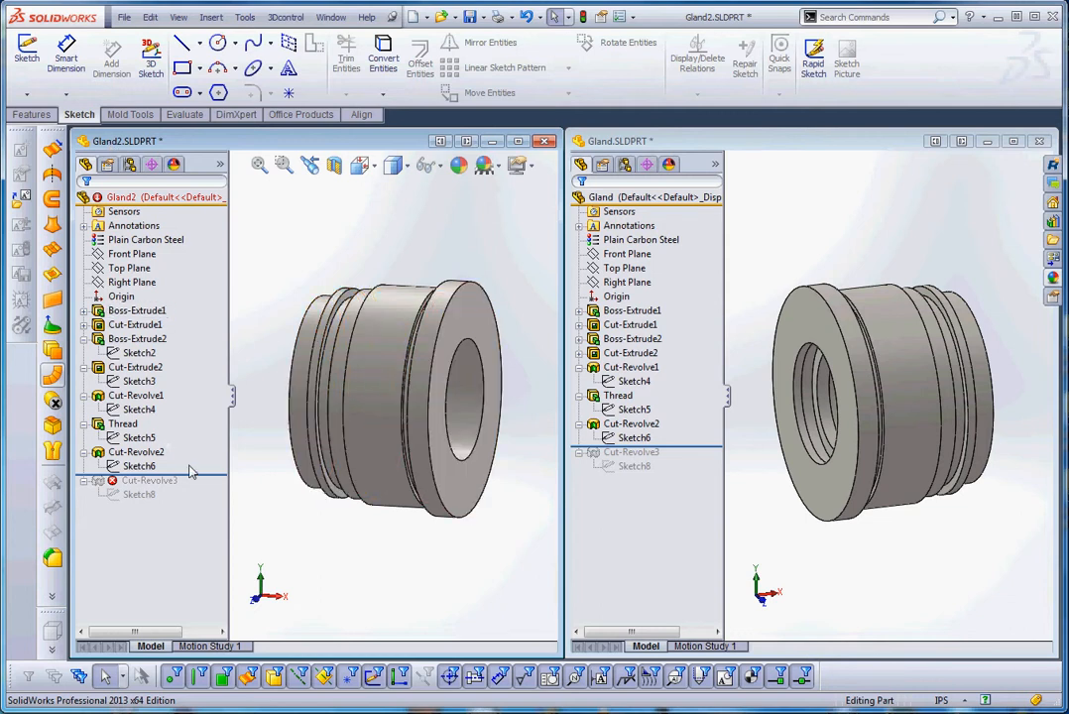
mouse_move(202, 482)
mouse_down()
mouse_move(213, 320)
mouse_move(208, 337)
mouse_up()
middle_drag(275, 440, 334, 504)
scroll(333, 498, down, 1)
drag(203, 334, 205, 367)
middle_drag(304, 460, 306, 462)
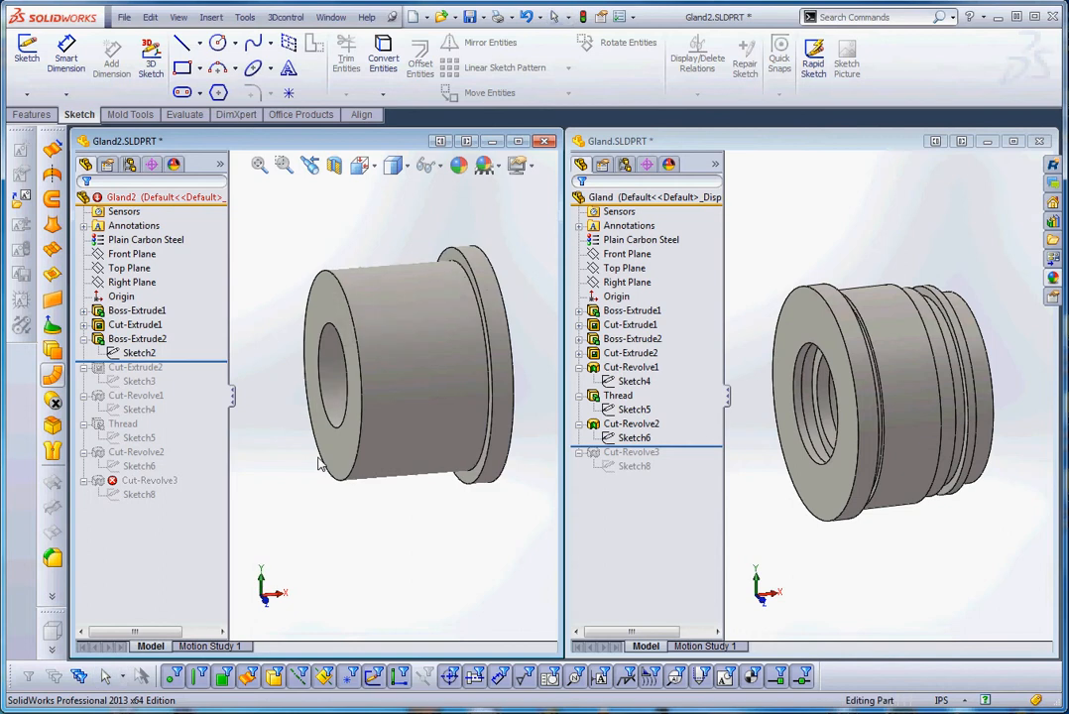
click(159, 341)
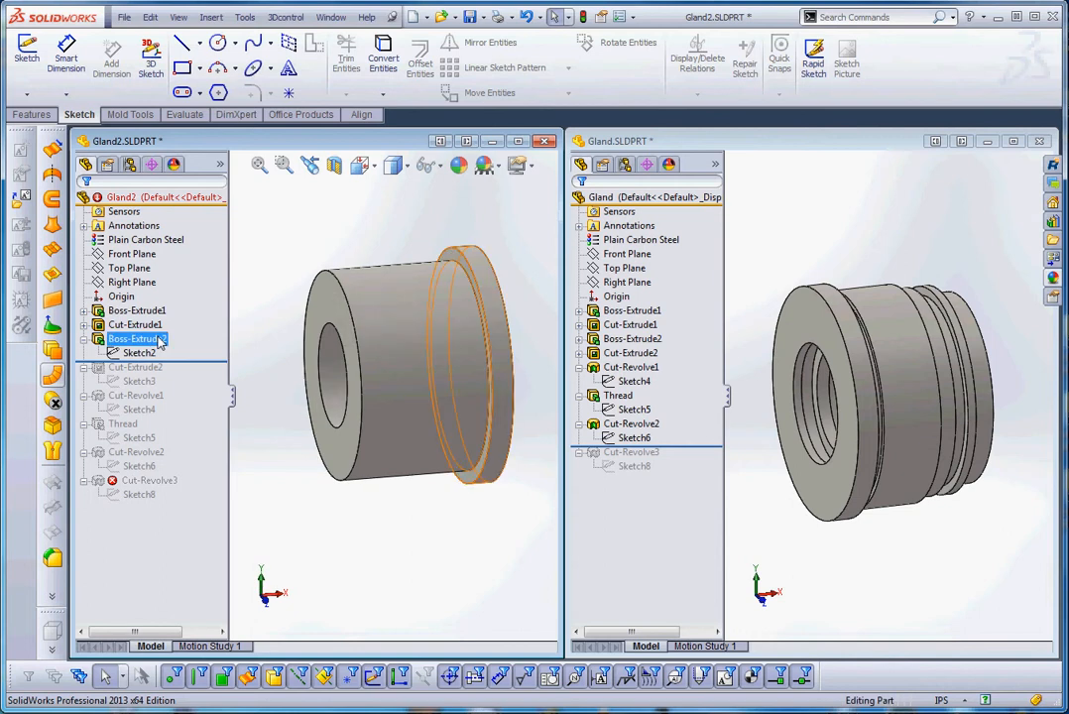
click(404, 502)
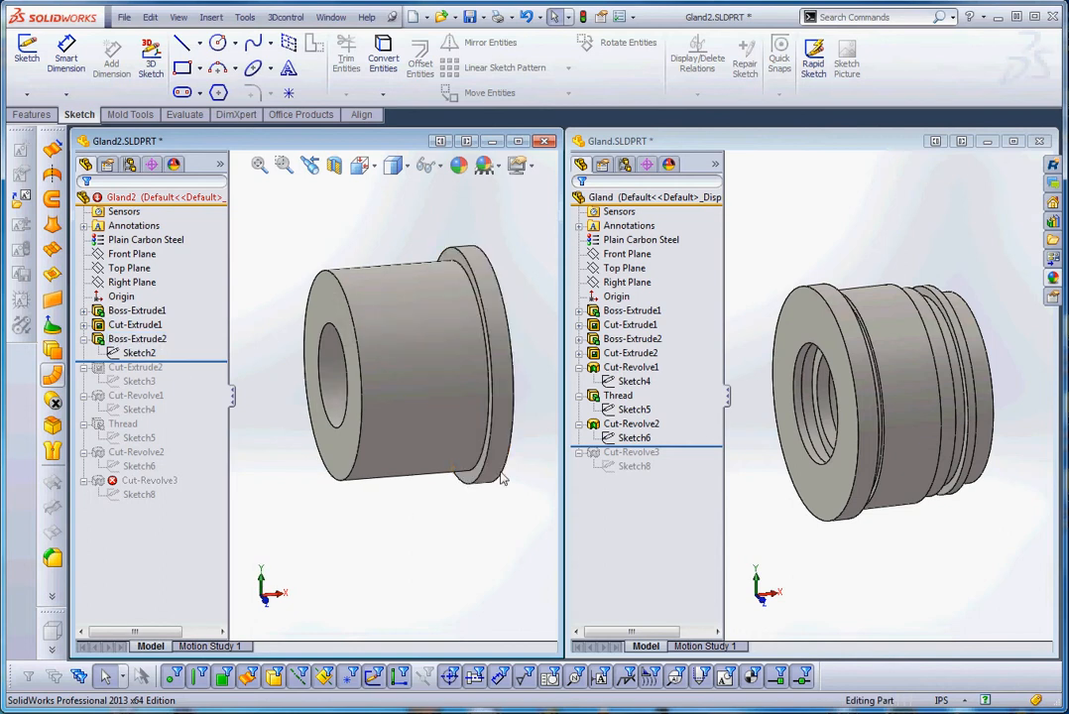
middle_drag(449, 511, 415, 472)
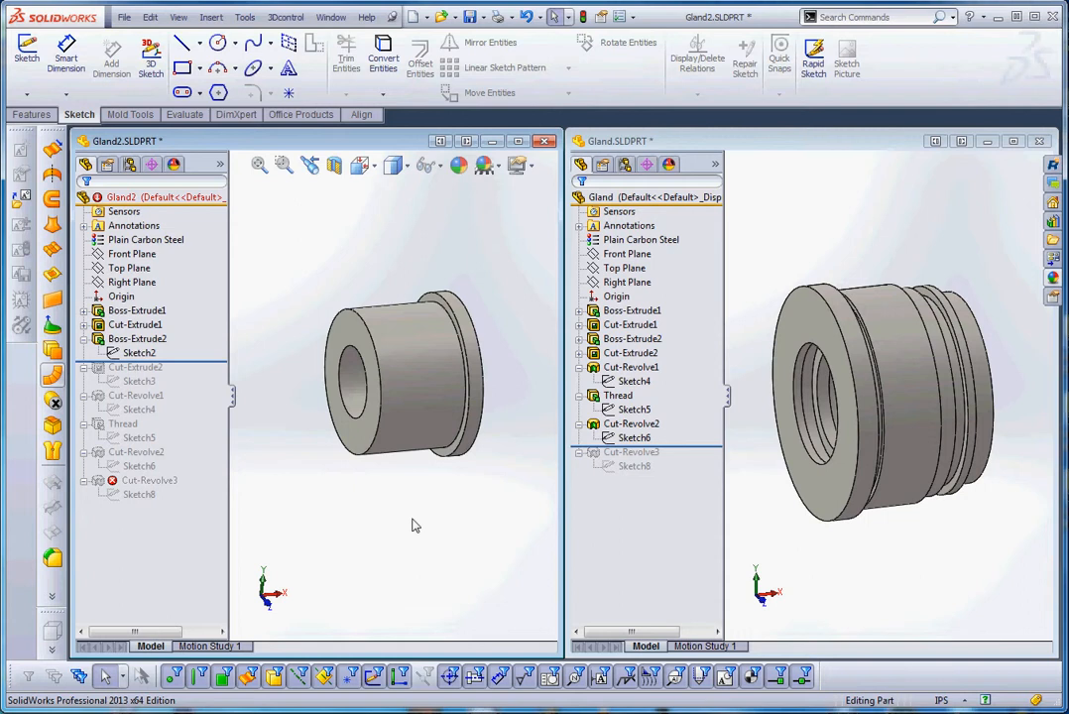
drag(183, 362, 170, 474)
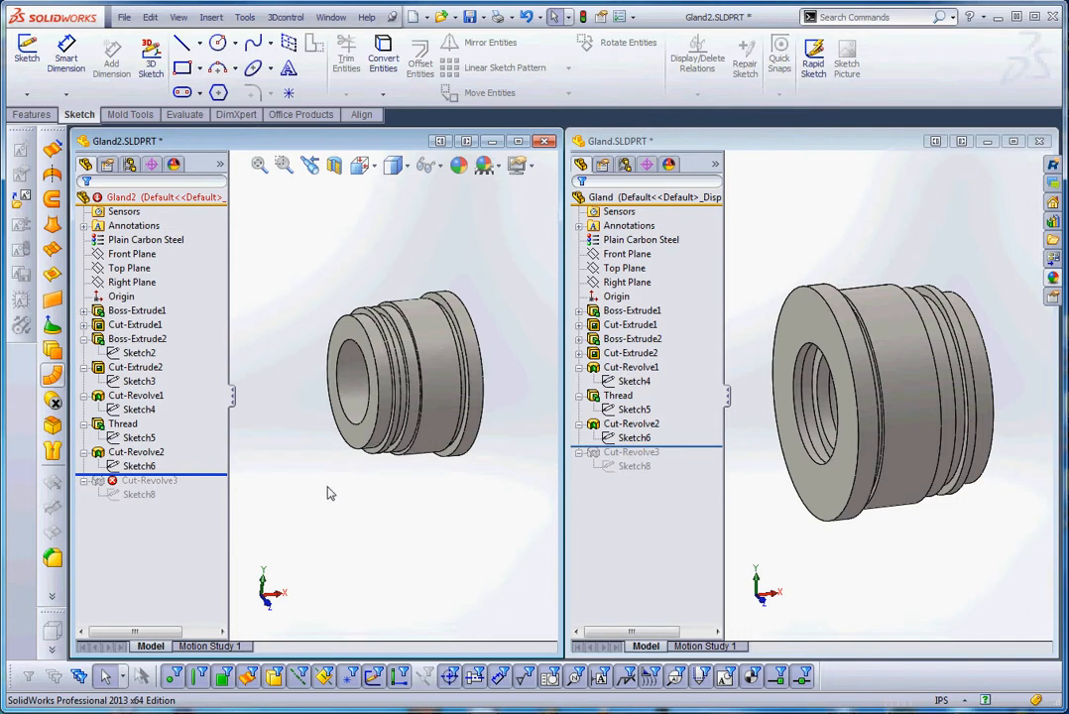
- Open Sketch6 of Cut-Revolve2 for editing in both Gland2 and Gland
click(144, 466)
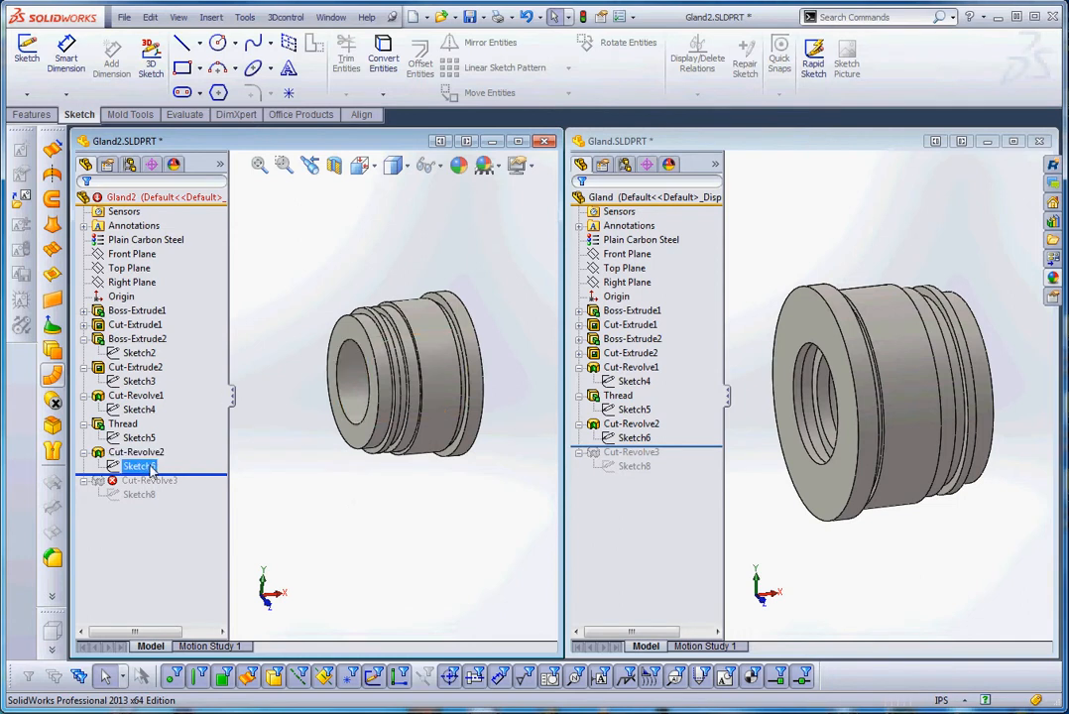
right_click(151, 471)
click(175, 422)
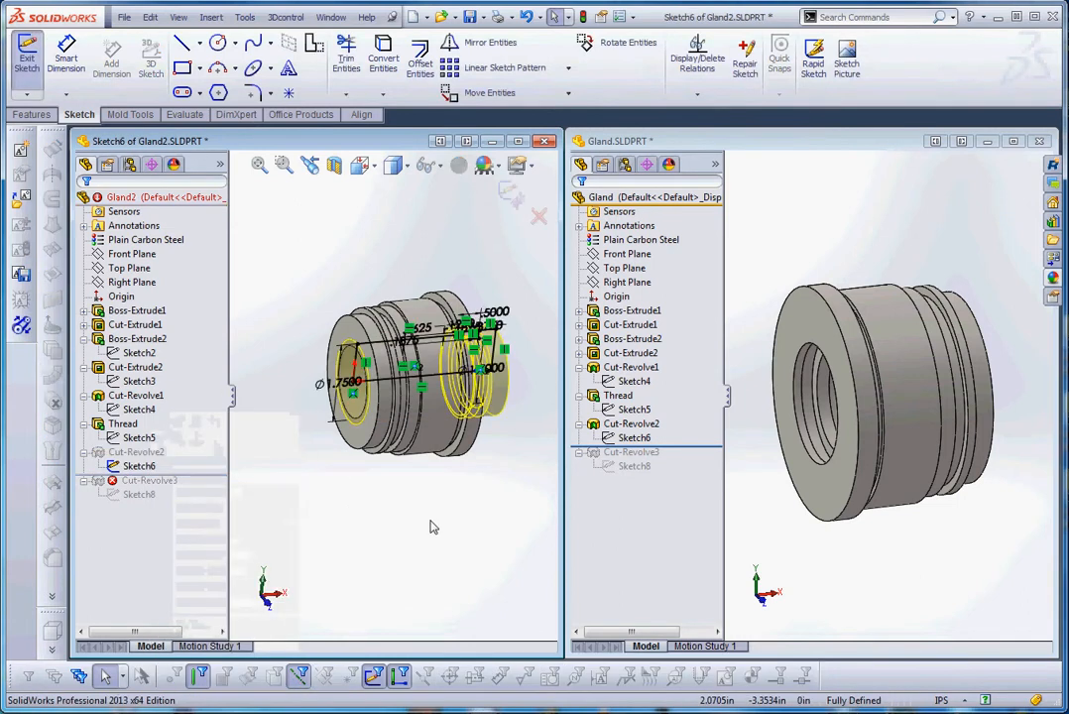
scroll(480, 337, up, 2)
scroll(395, 331, down, 1)
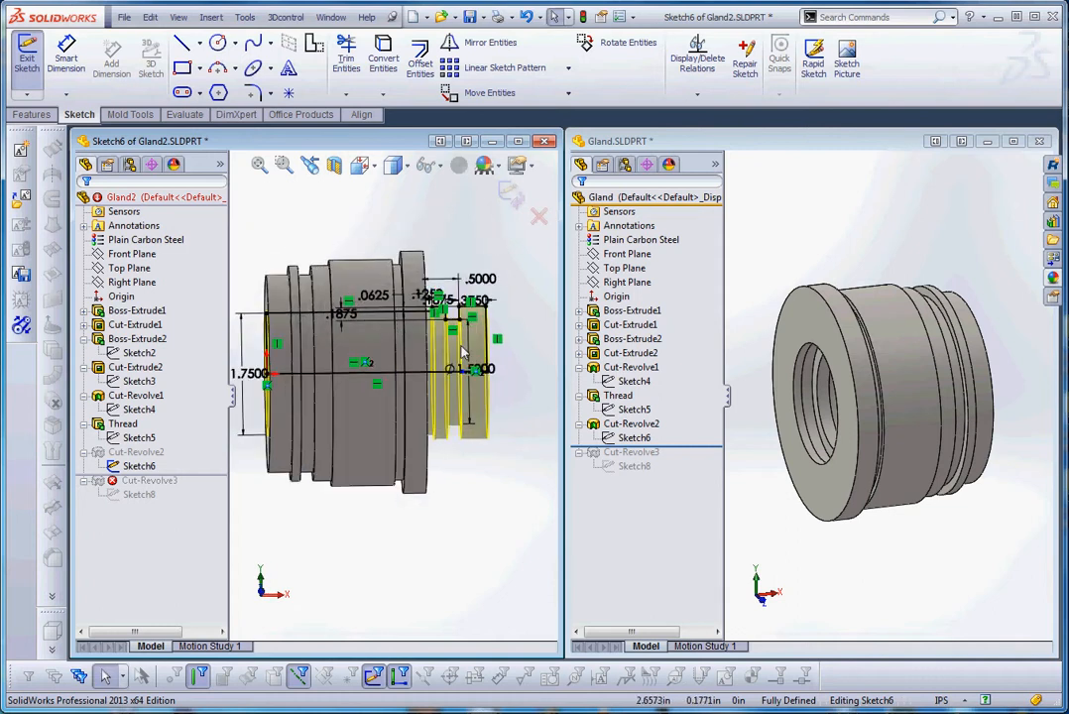
right_click(631, 438)
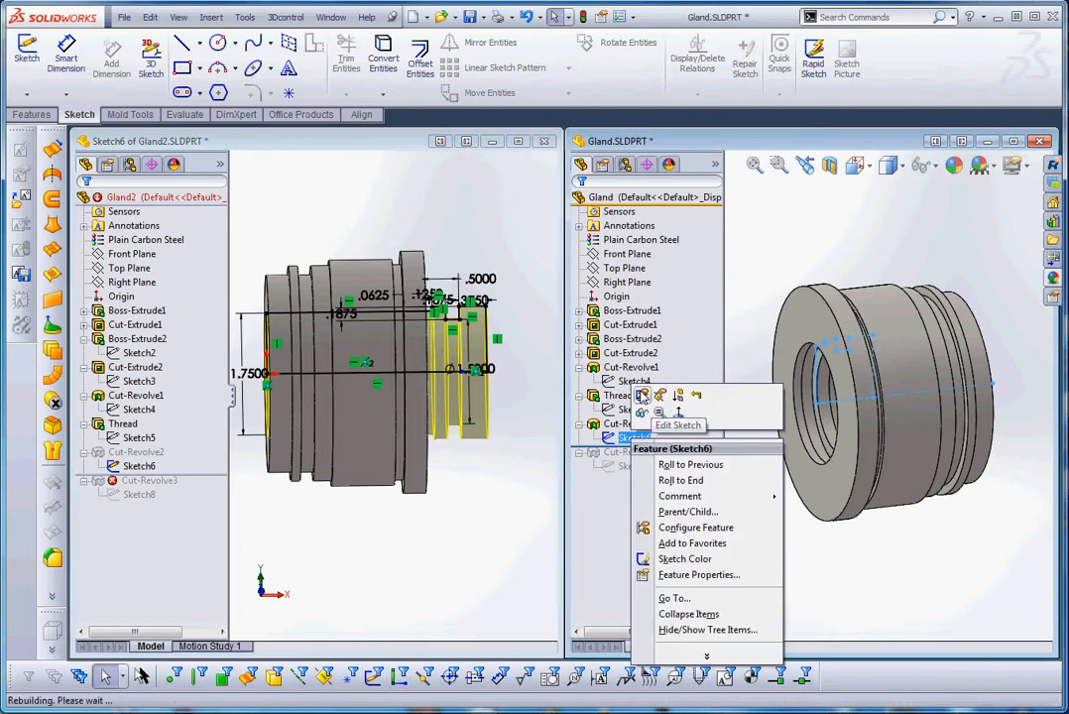
click(642, 395)
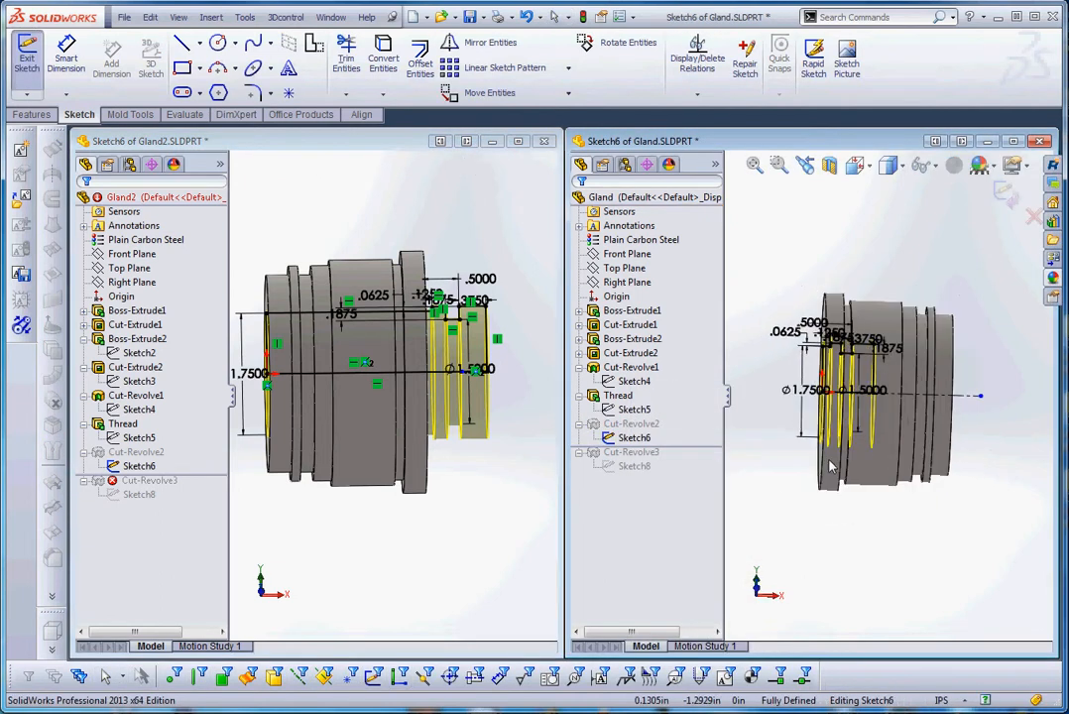
- Move the .5000 dimension clear of the groove profile in Gland's Sketch6 and compare the .1250 dimension in both sketches
scroll(831, 346, up, 5)
mouse_move(800, 323)
mouse_down()
mouse_move(835, 294)
mouse_move(883, 282)
mouse_up()
click(838, 315)
scroll(474, 307, up, 5)
scroll(474, 307, up, 1)
click(464, 291)
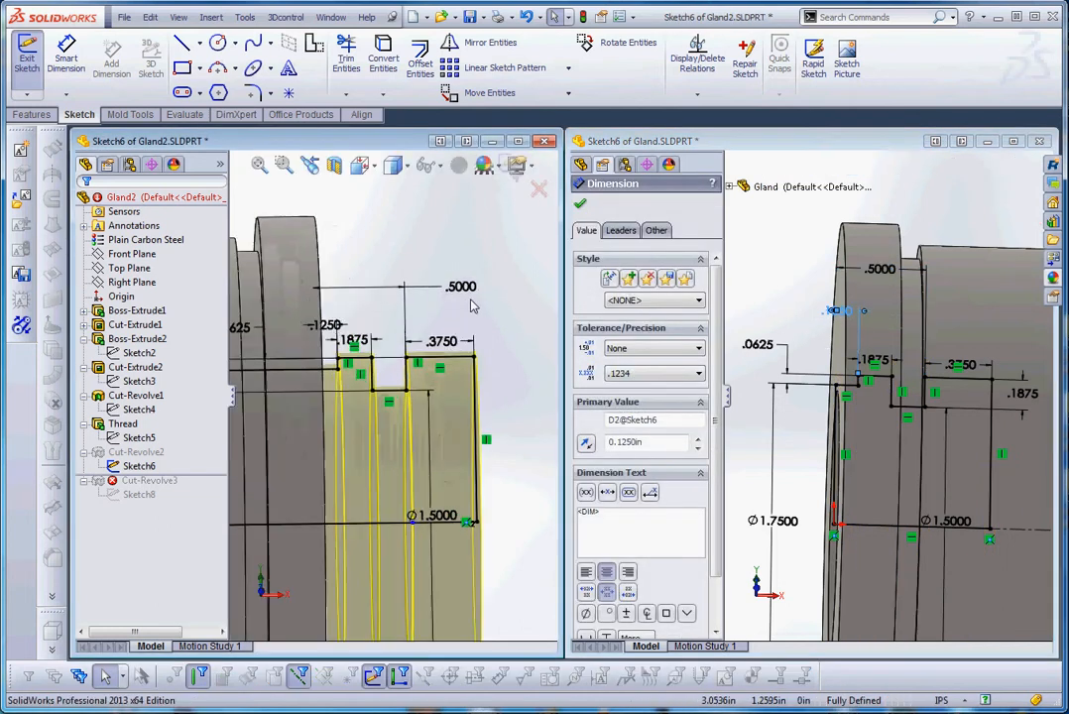
click(341, 324)
scroll(478, 413, down, 2)
scroll(477, 413, down, 5)
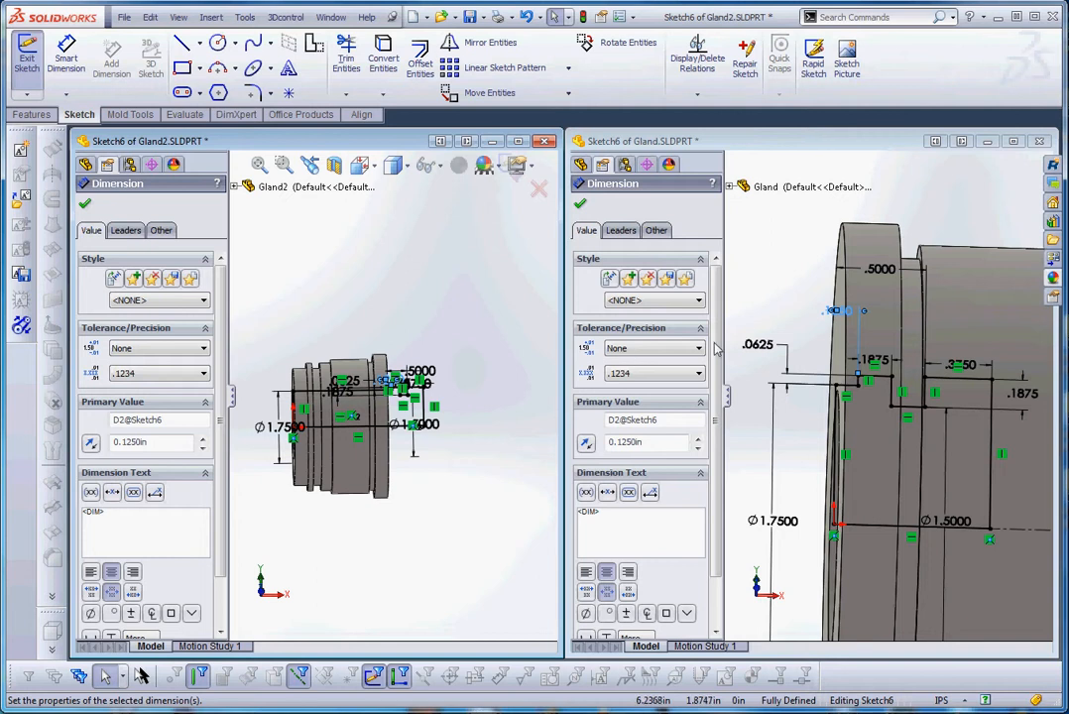
- Fit Gland's model in its view and exit Sketch6 in both parts
click(776, 304)
key(f)
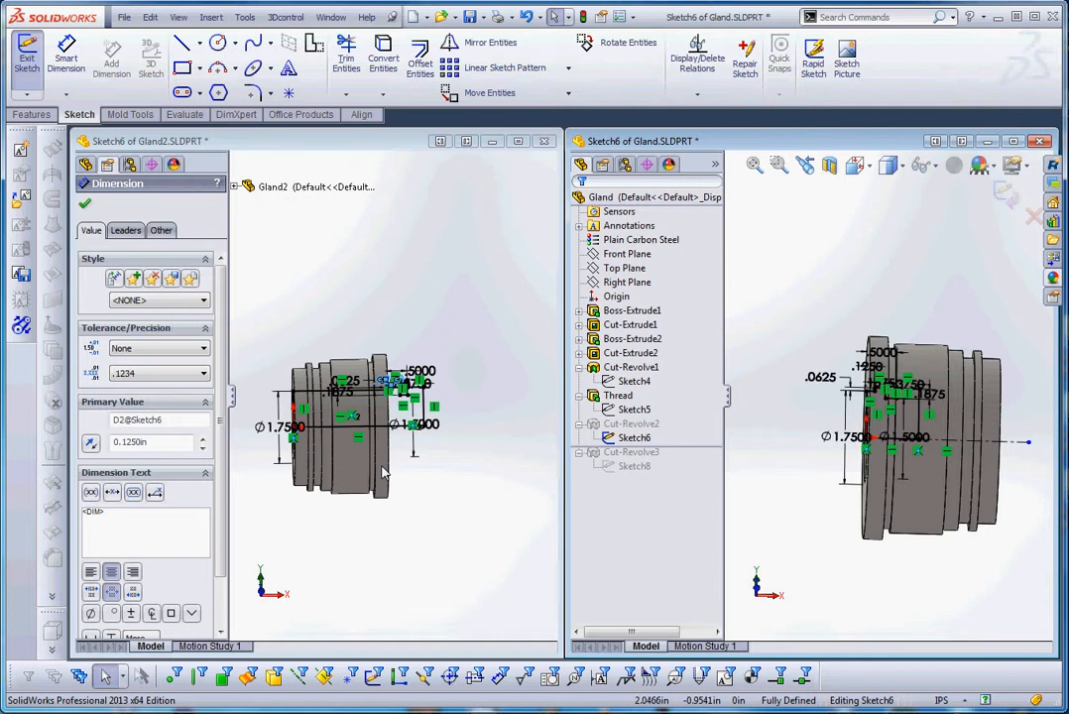
click(349, 286)
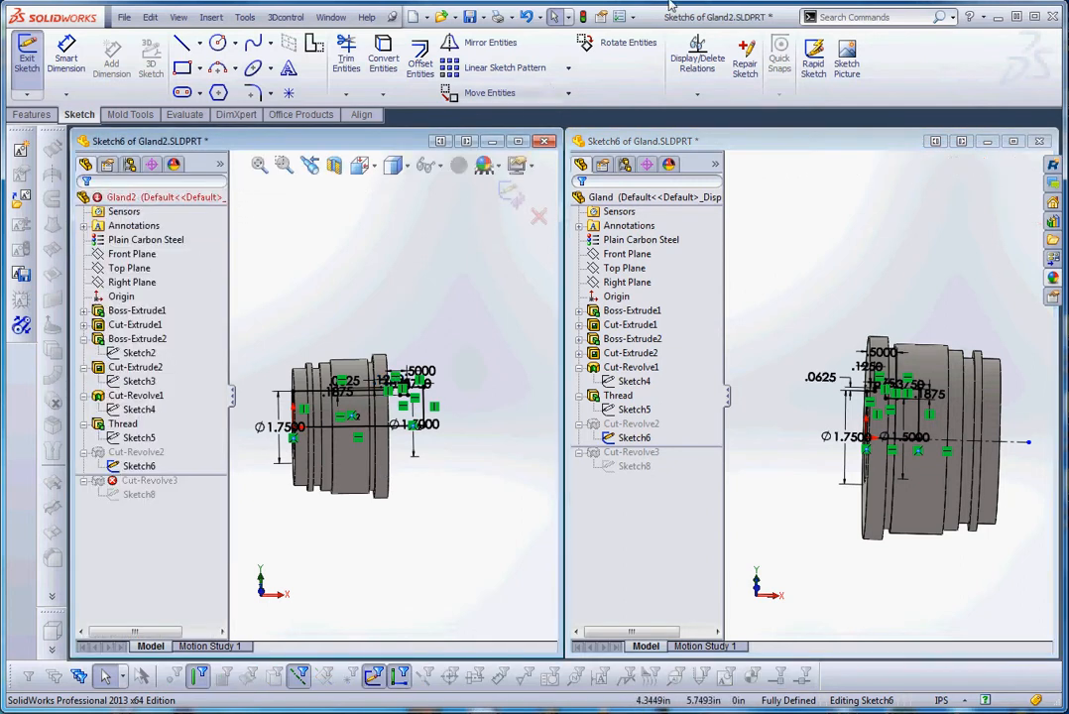
click(494, 17)
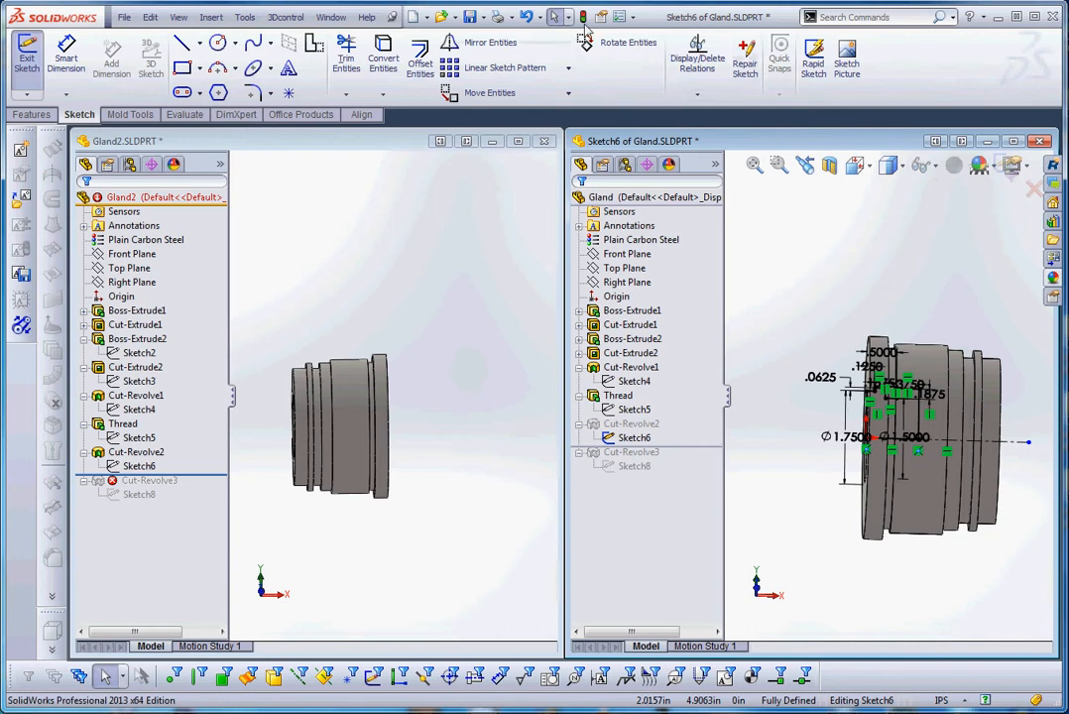
click(493, 17)
click(635, 424)
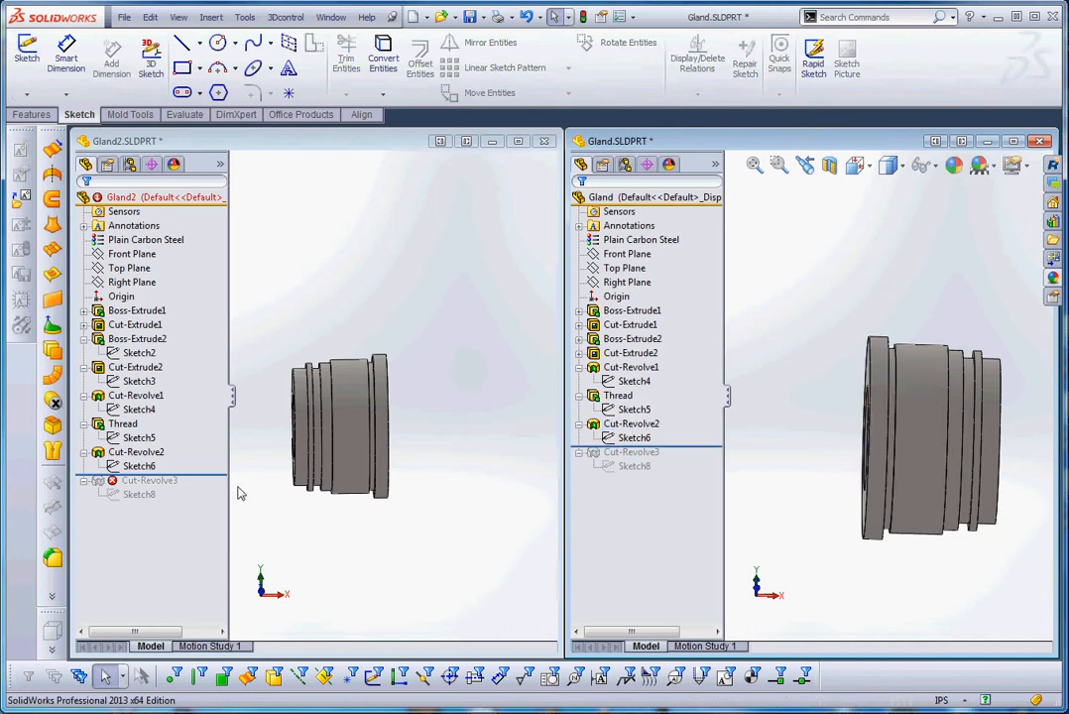
- Roll Gland2 back above Cut-Revolve2 and try to copy Gland's Cut-Revolve2 onto it with the external relations left dangling
click(214, 474)
drag(216, 476, 205, 448)
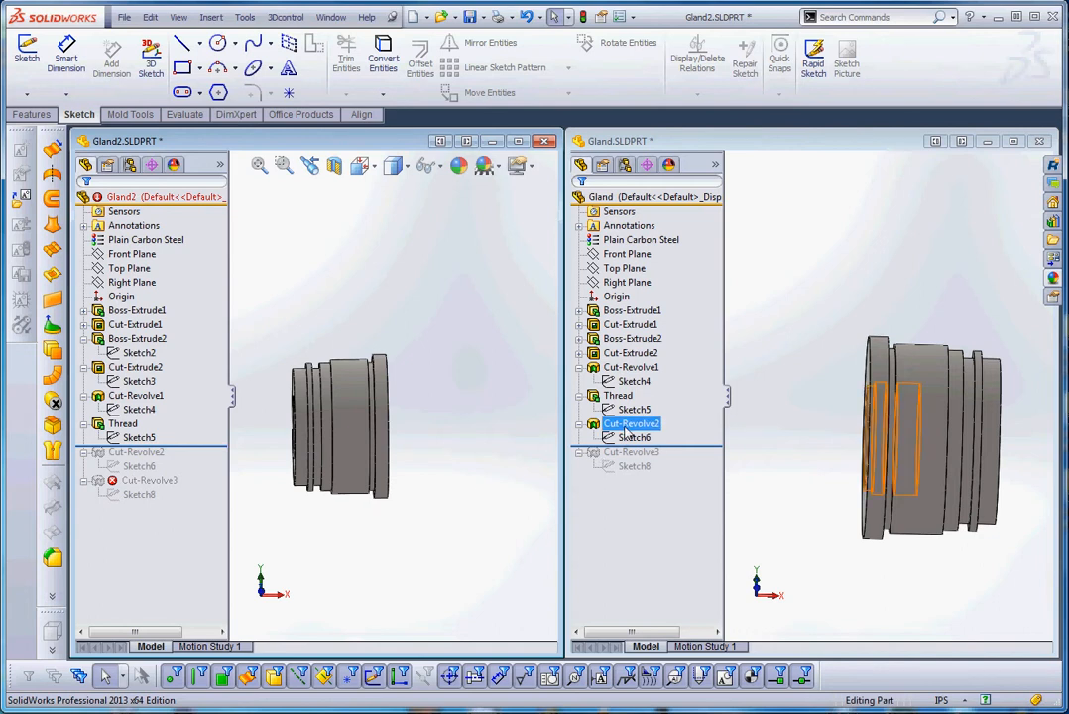
click(629, 425)
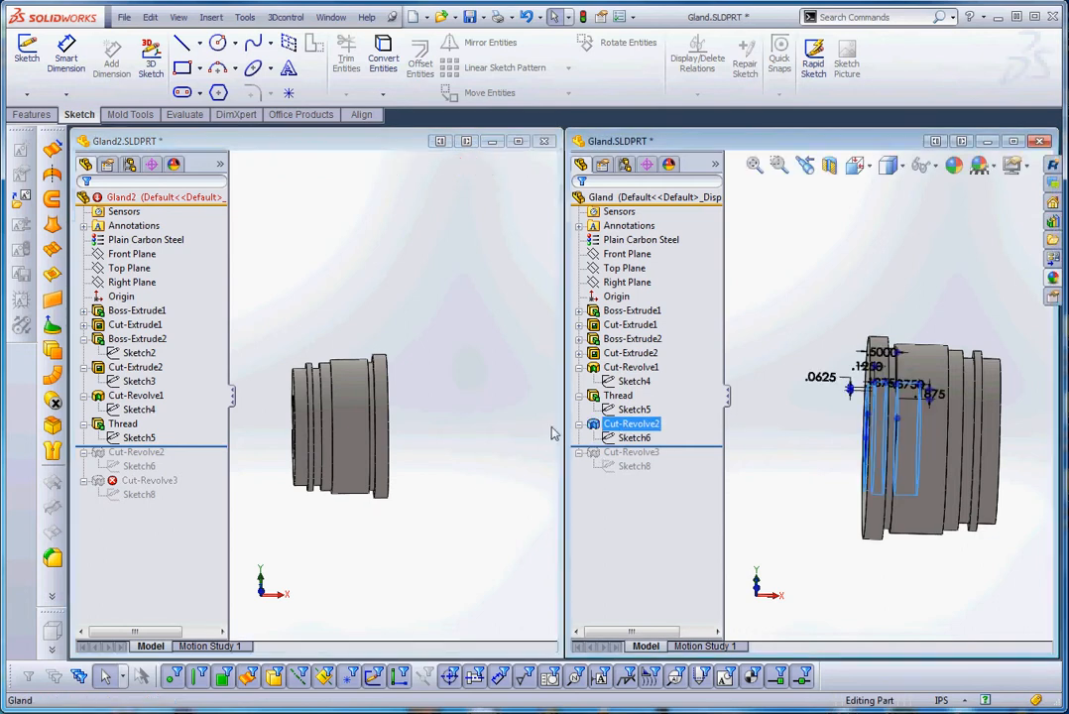
drag(352, 430, 351, 430)
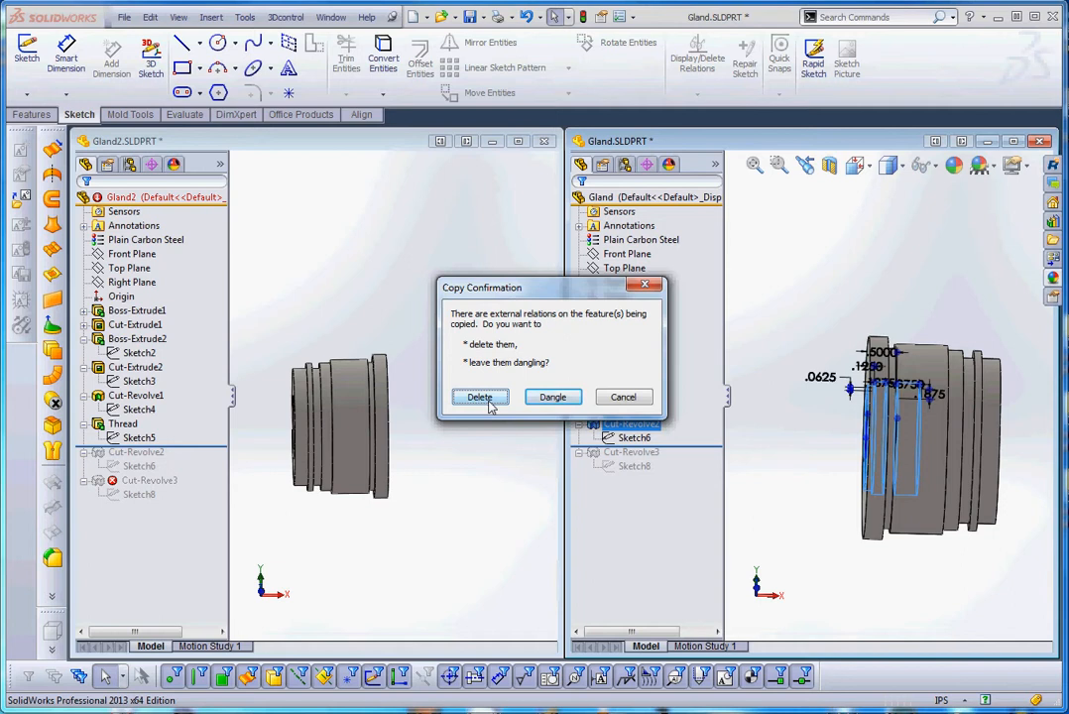
click(551, 397)
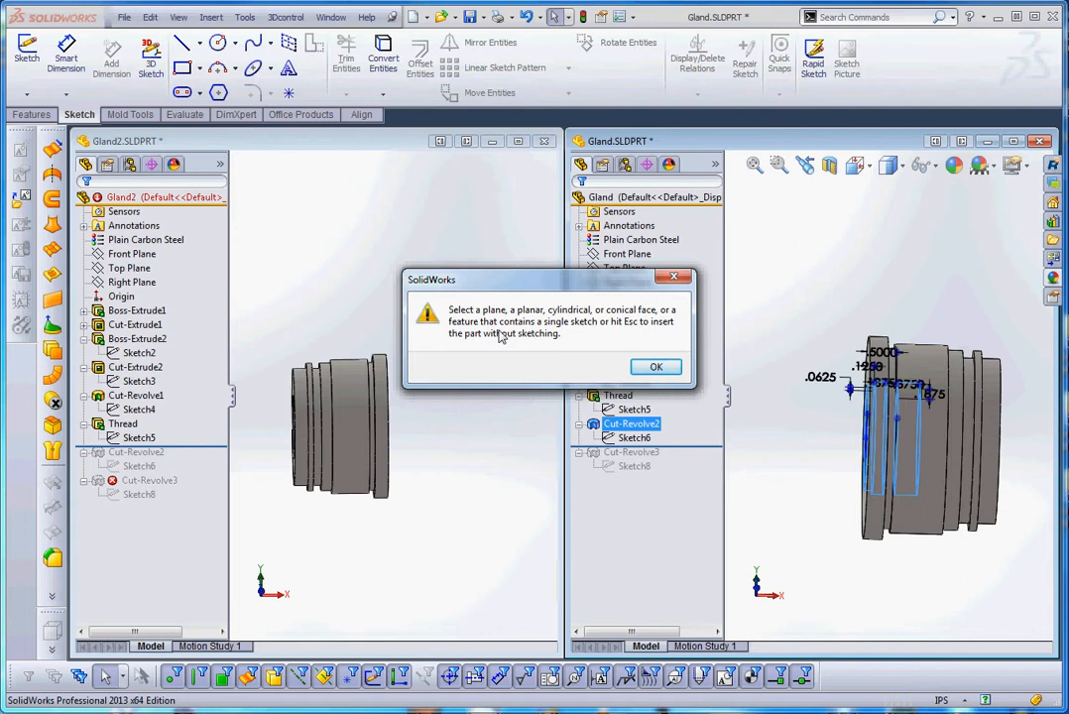
click(653, 368)
- Roll both Gland2 and Gland forward to the end, past Cut-Revolve3
scroll(428, 442, down, 1)
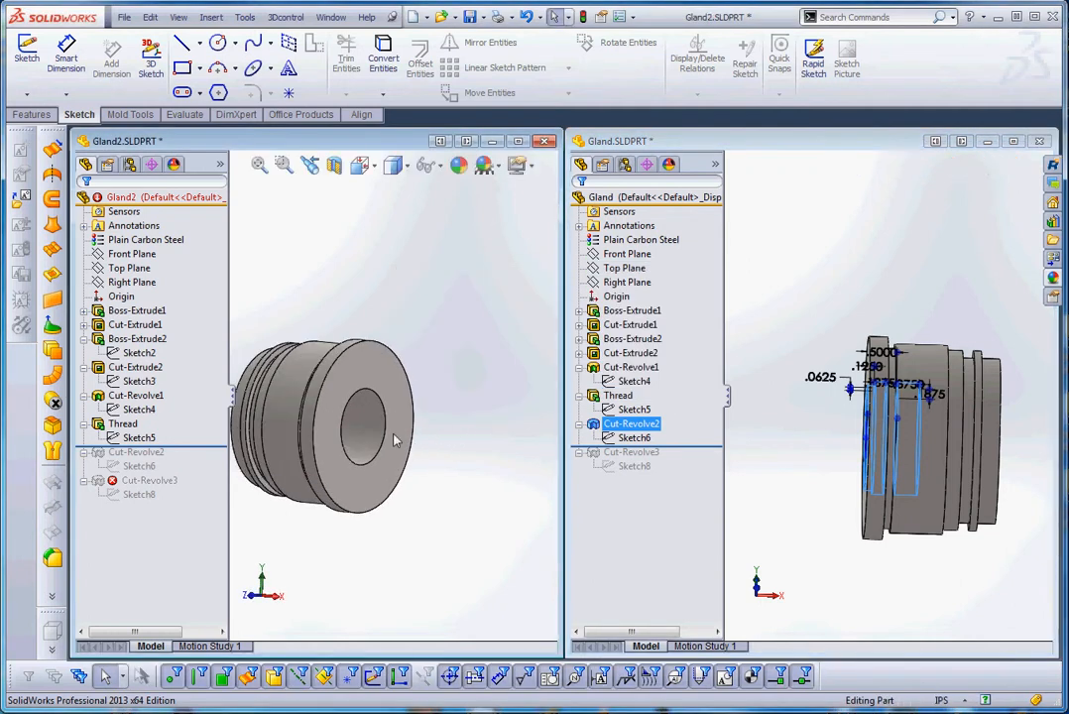
scroll(417, 418, up, 3)
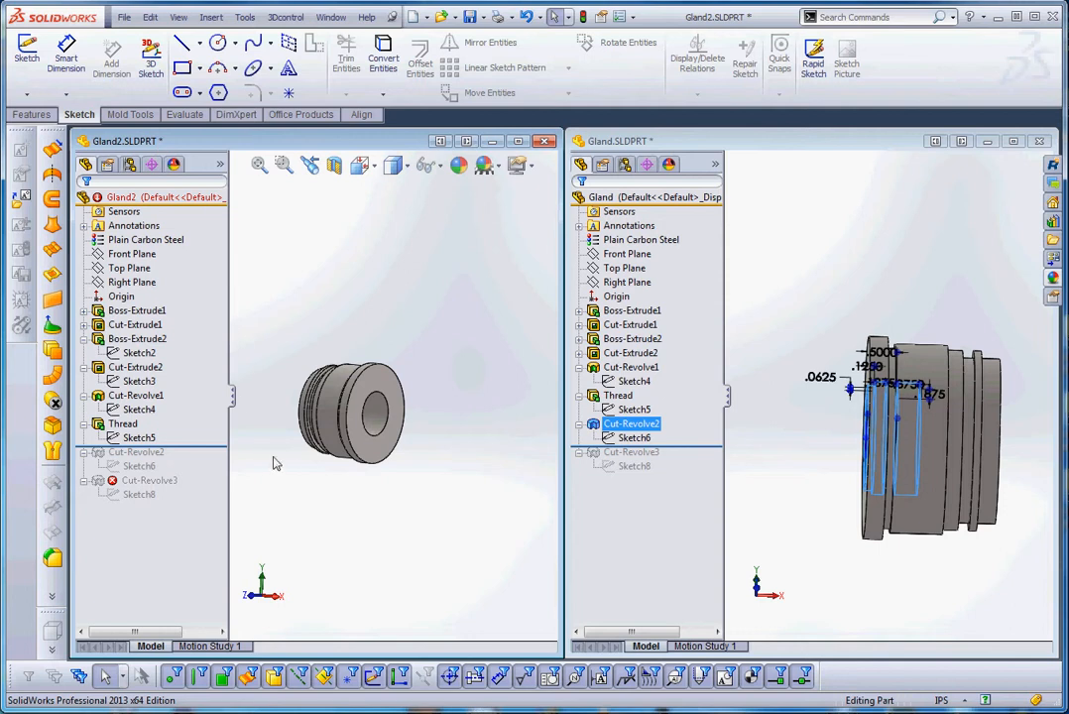
drag(203, 446, 189, 506)
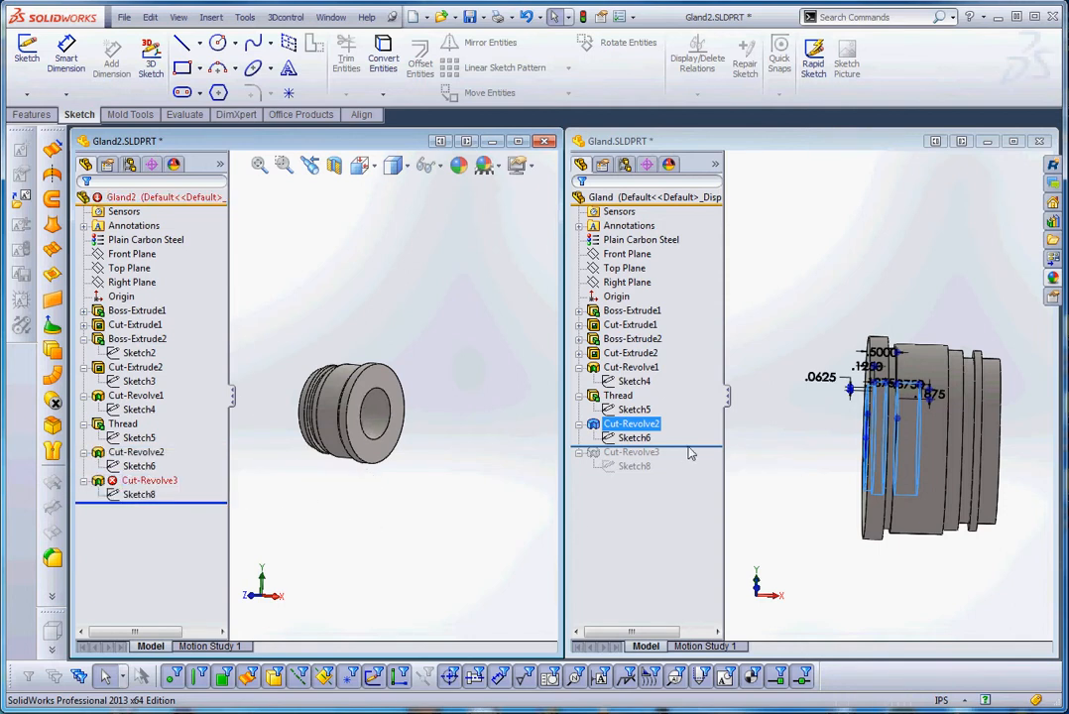
drag(686, 452, 688, 477)
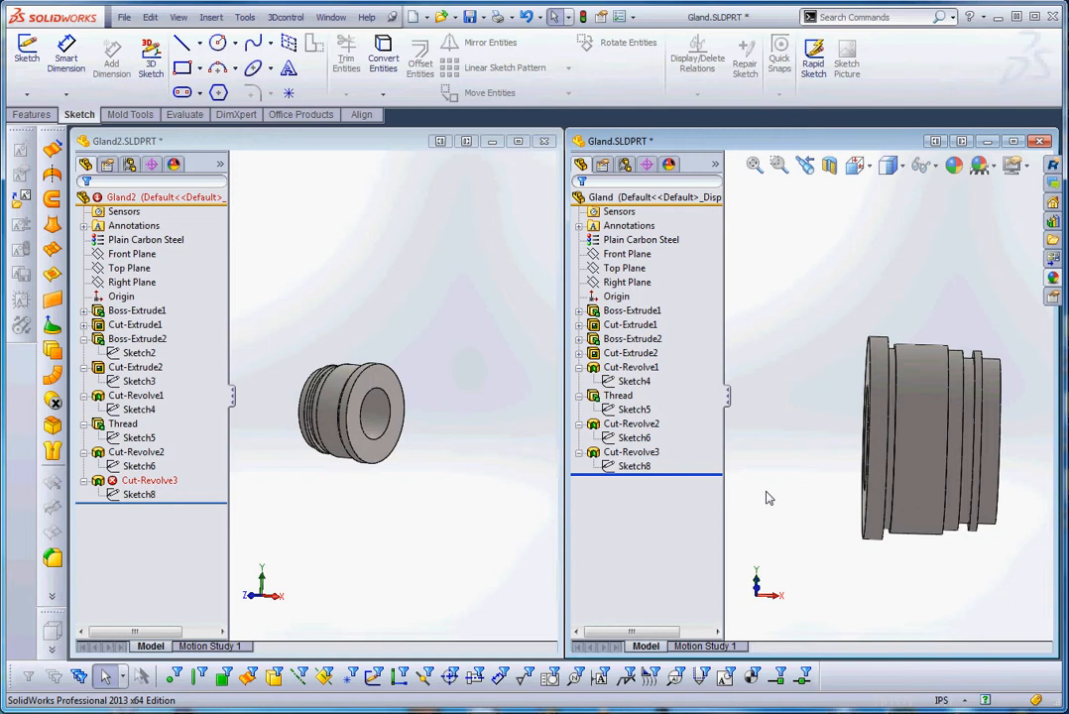
scroll(804, 498, up, 2)
scroll(861, 437, down, 1)
scroll(977, 424, up, 2)
scroll(1002, 405, down, 2)
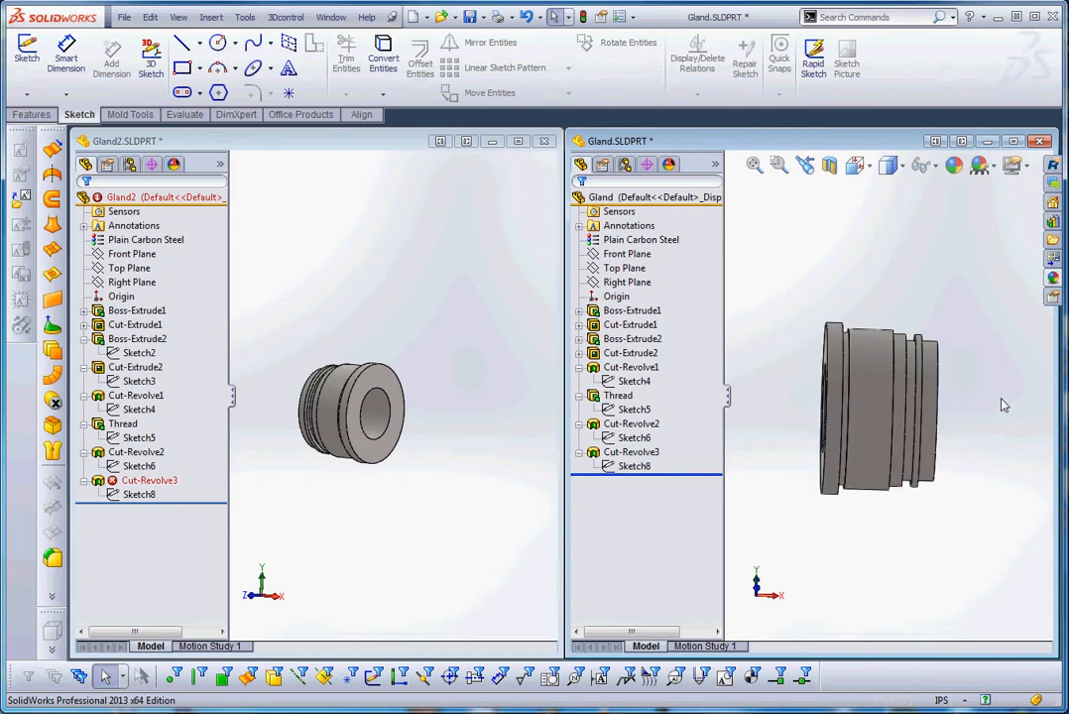